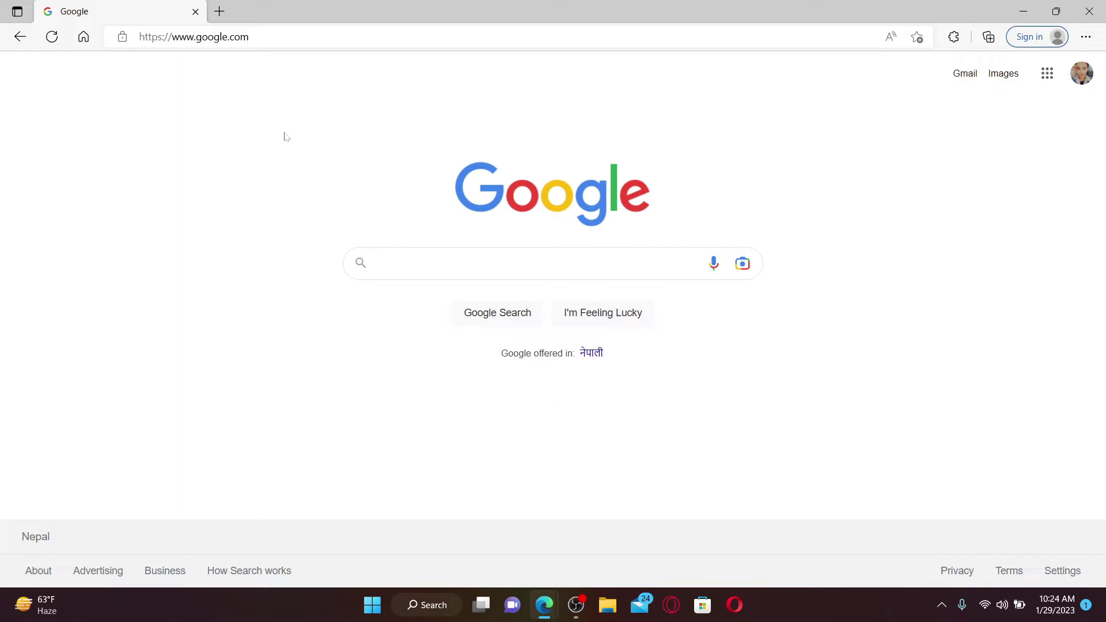
Load quillbot.com in the Edge address bar via the 'qui' autocomplete suggestion.
click(314, 36)
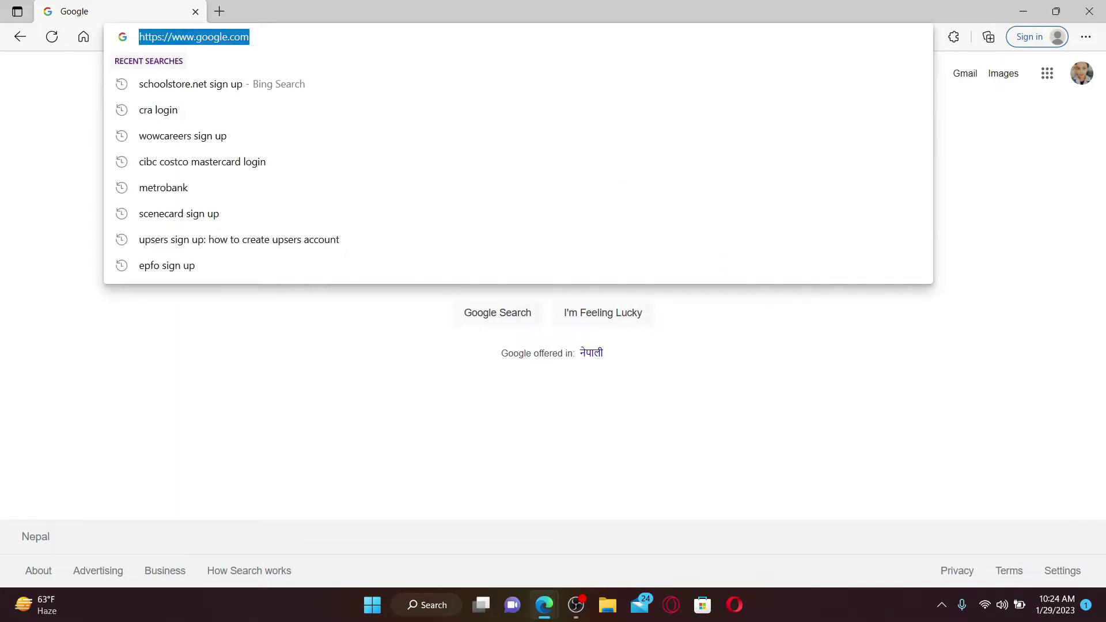
text(qui)
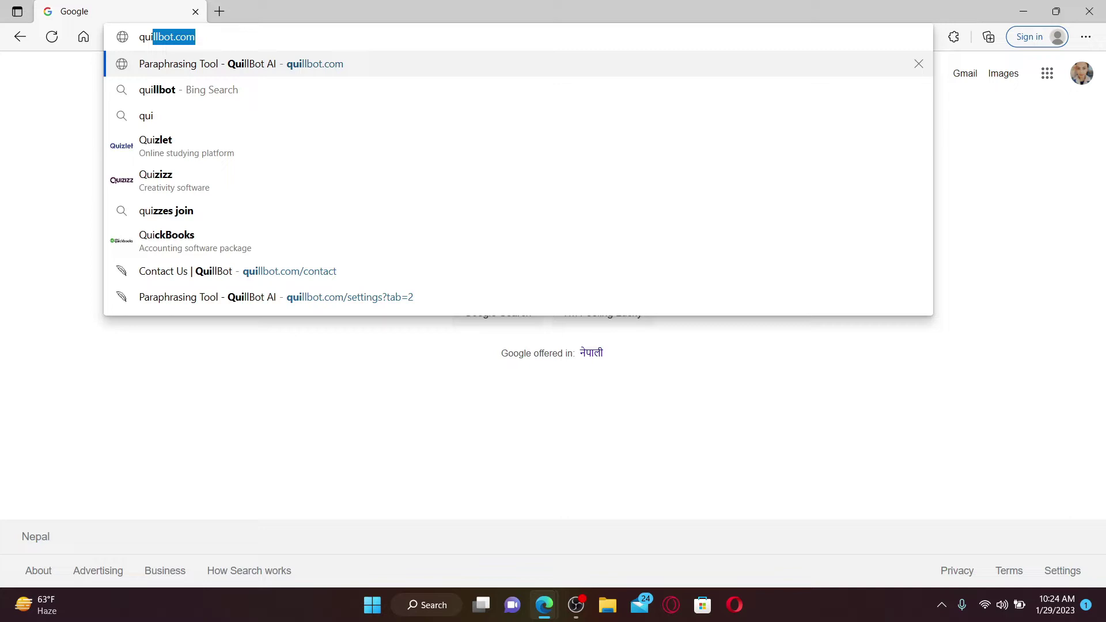
key(Return)
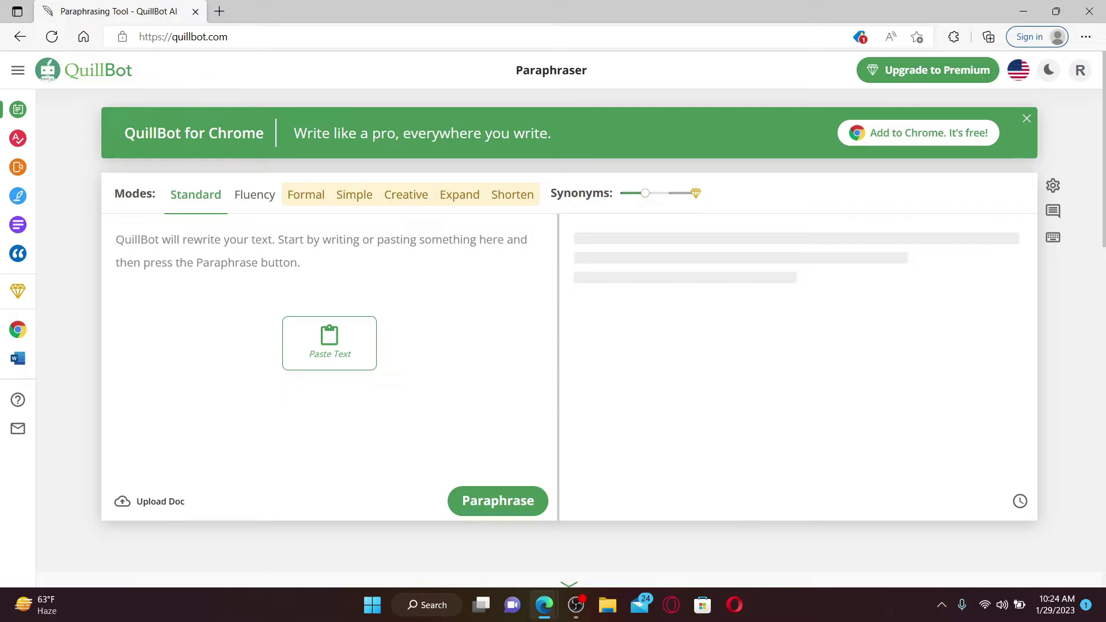
Log out of QuillBot from the R avatar's account menu.
click(1081, 69)
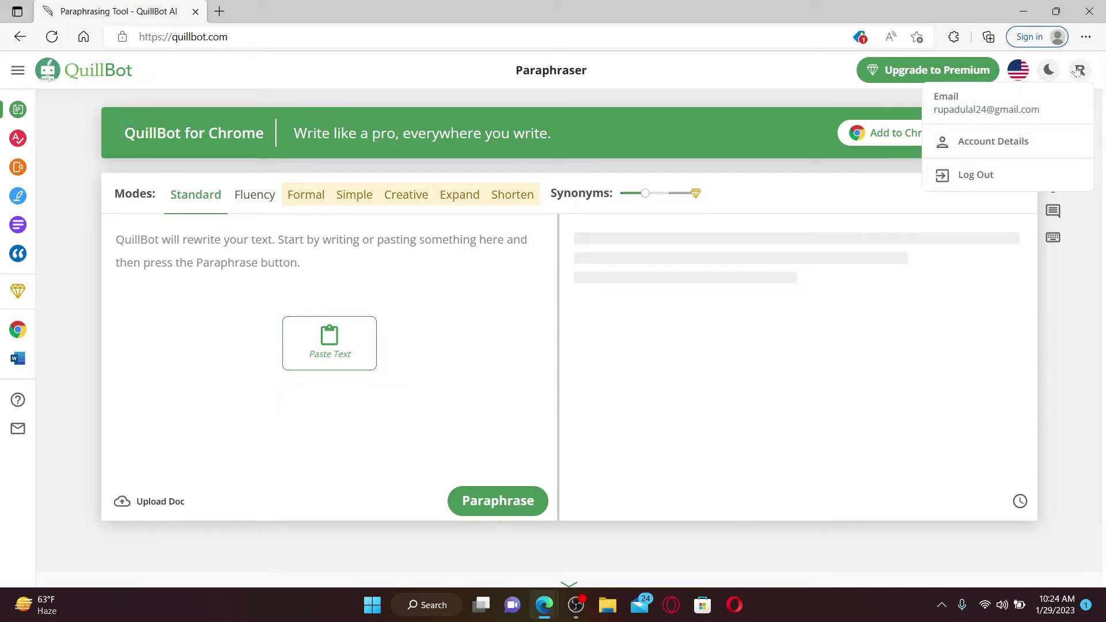
click(976, 175)
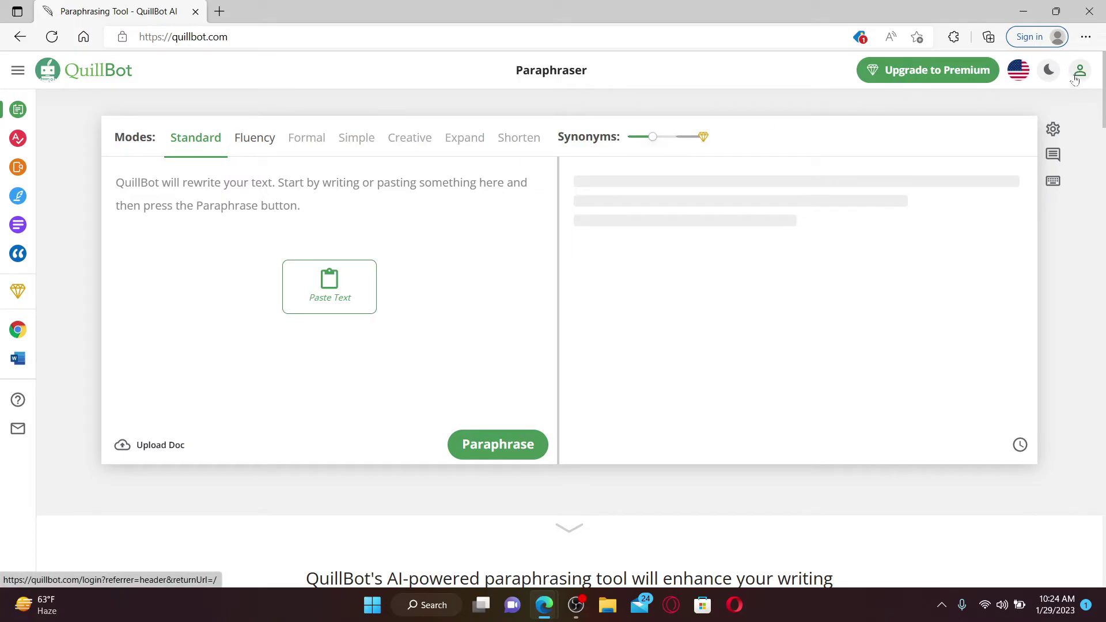
Open the QuillBot login page from the generic profile icon.
click(1080, 76)
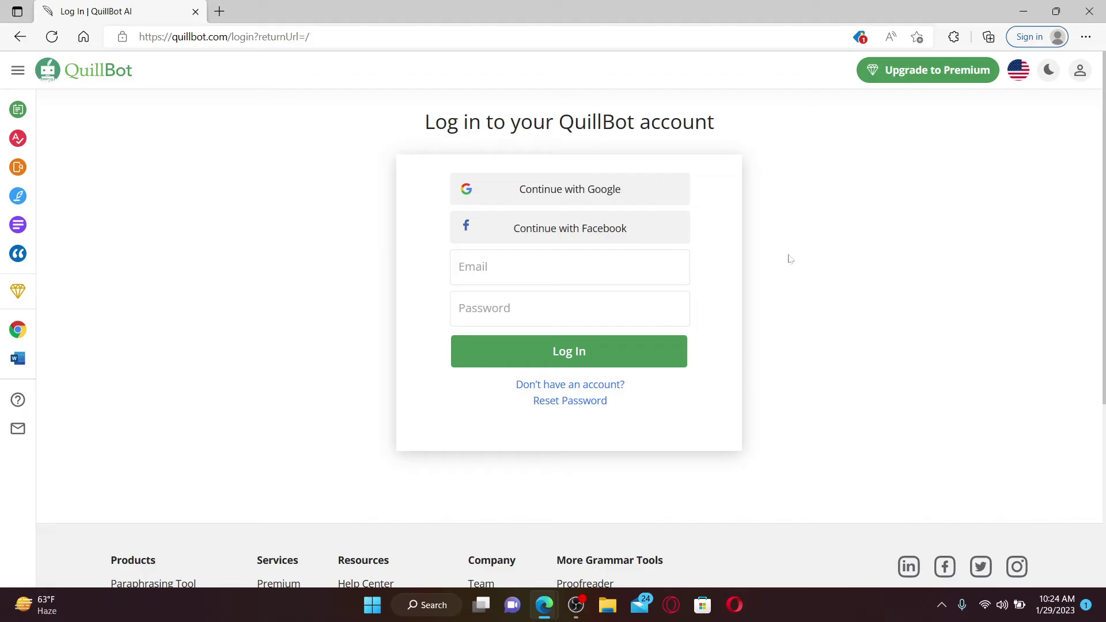
Minimize the Edge window to reveal the Windows desktop.
click(1020, 12)
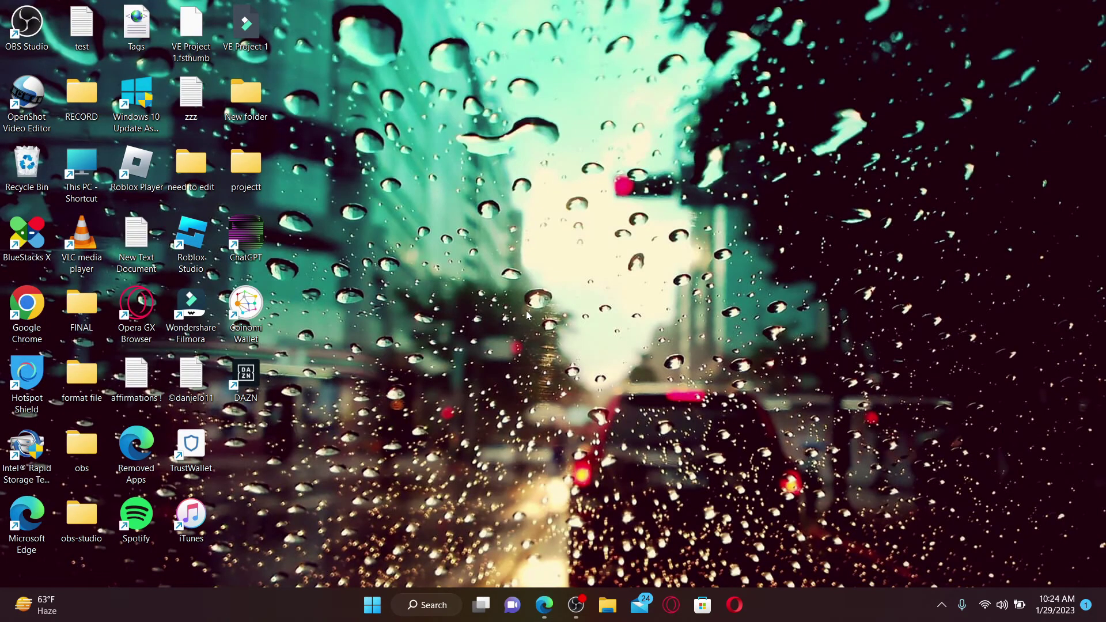